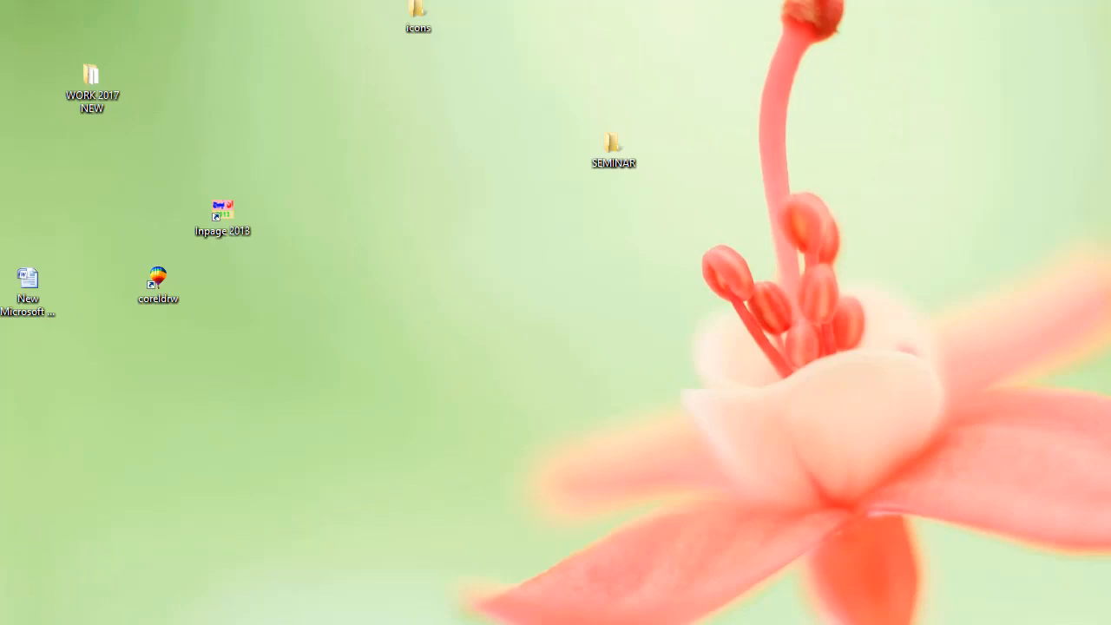
click(26, 620)
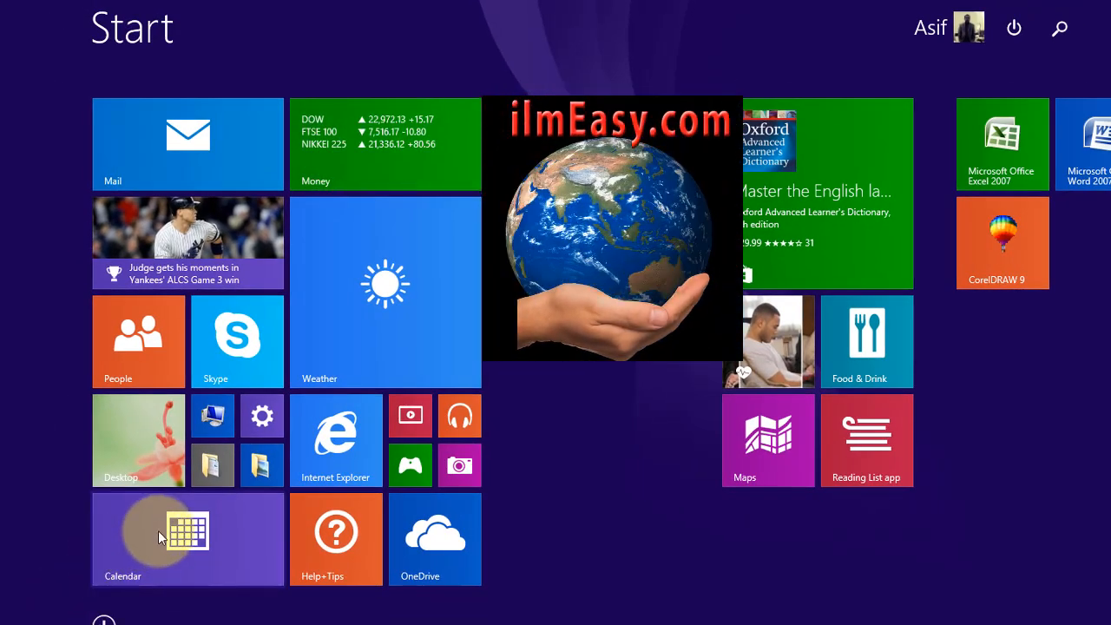
click(261, 426)
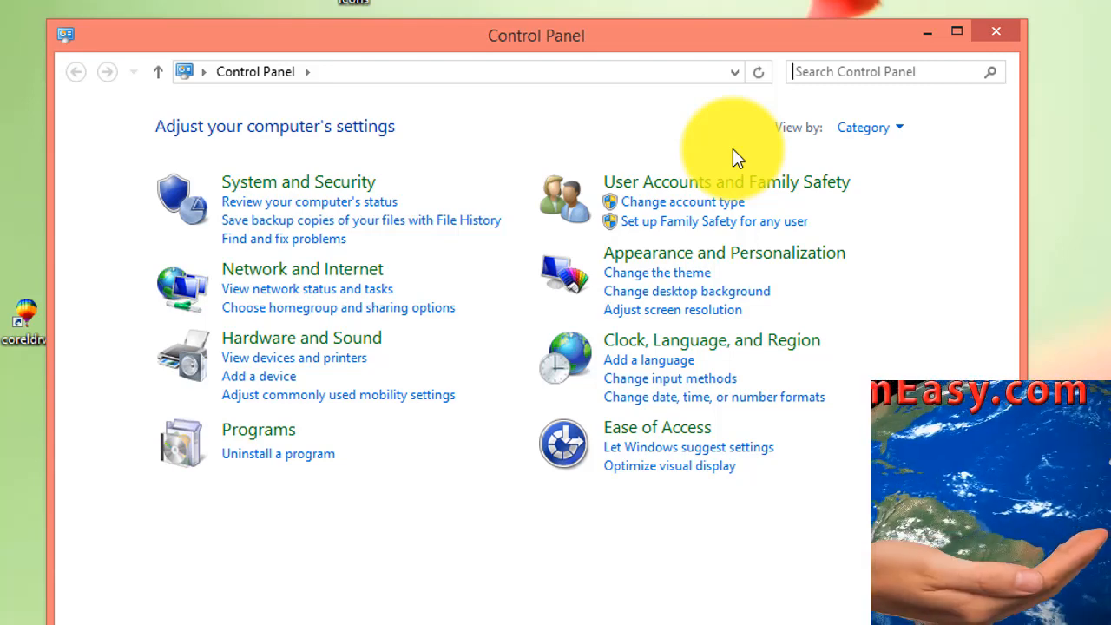
click(995, 29)
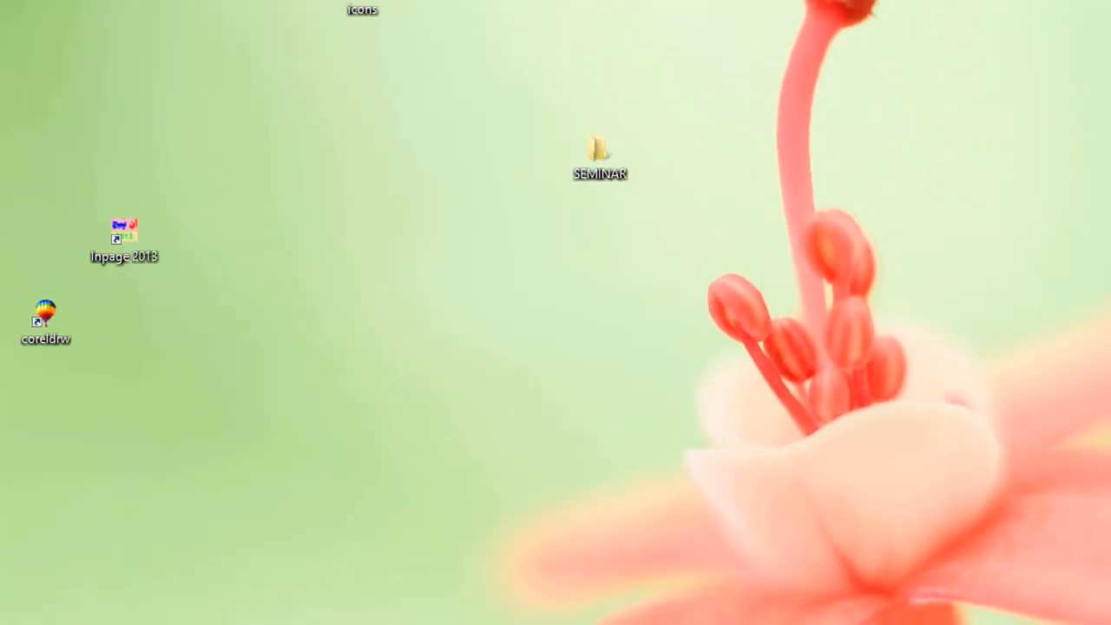
mouse_move(1092, 198)
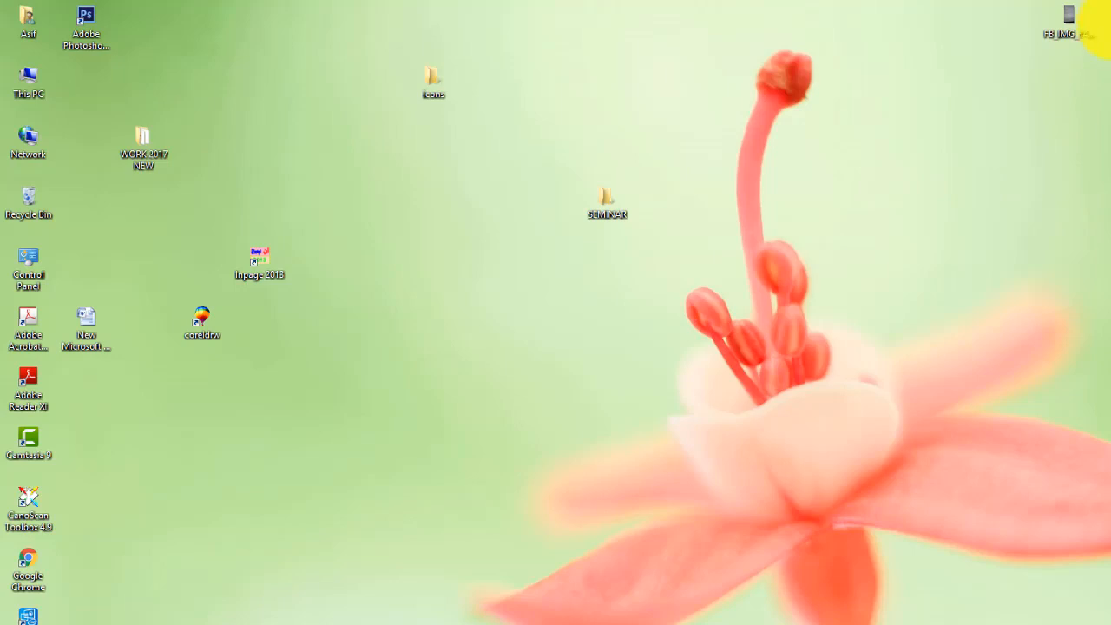
mouse_move(1089, 152)
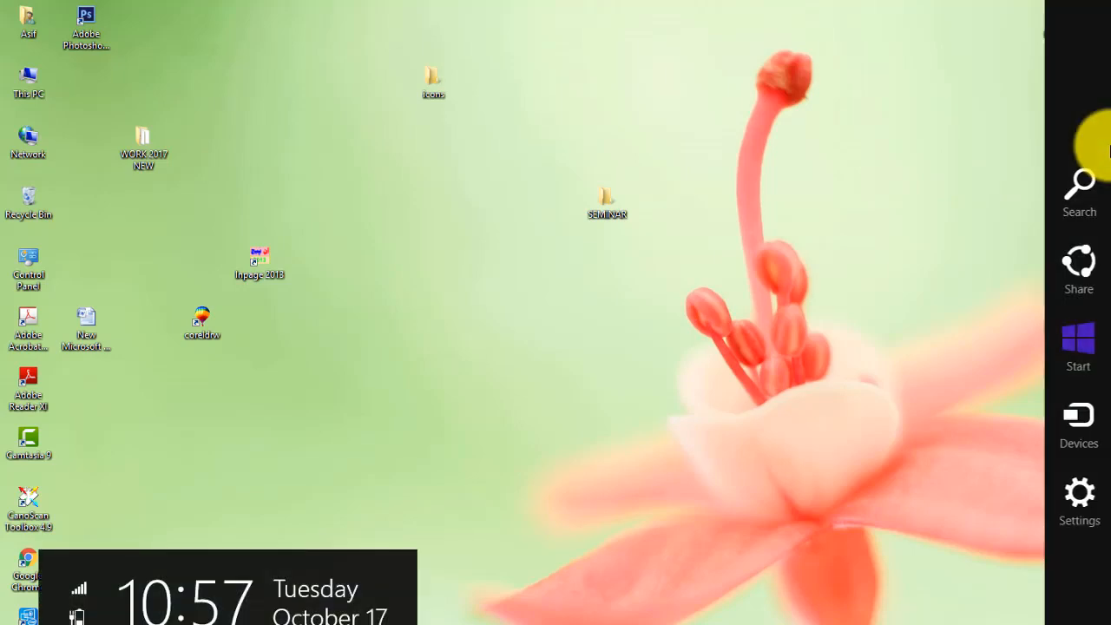
click(1080, 196)
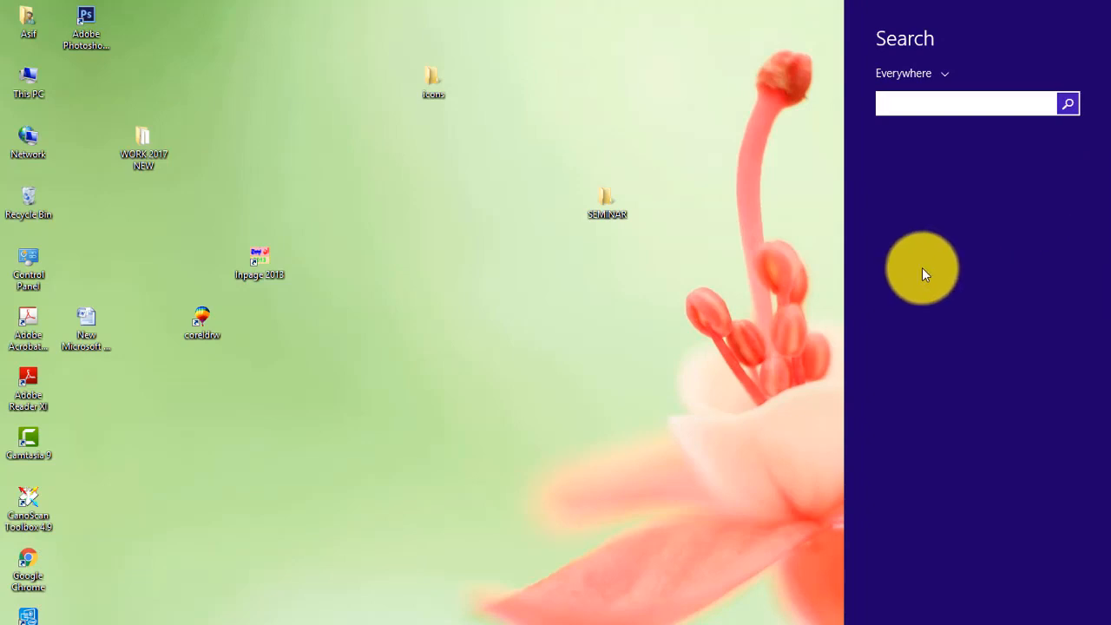
click(790, 262)
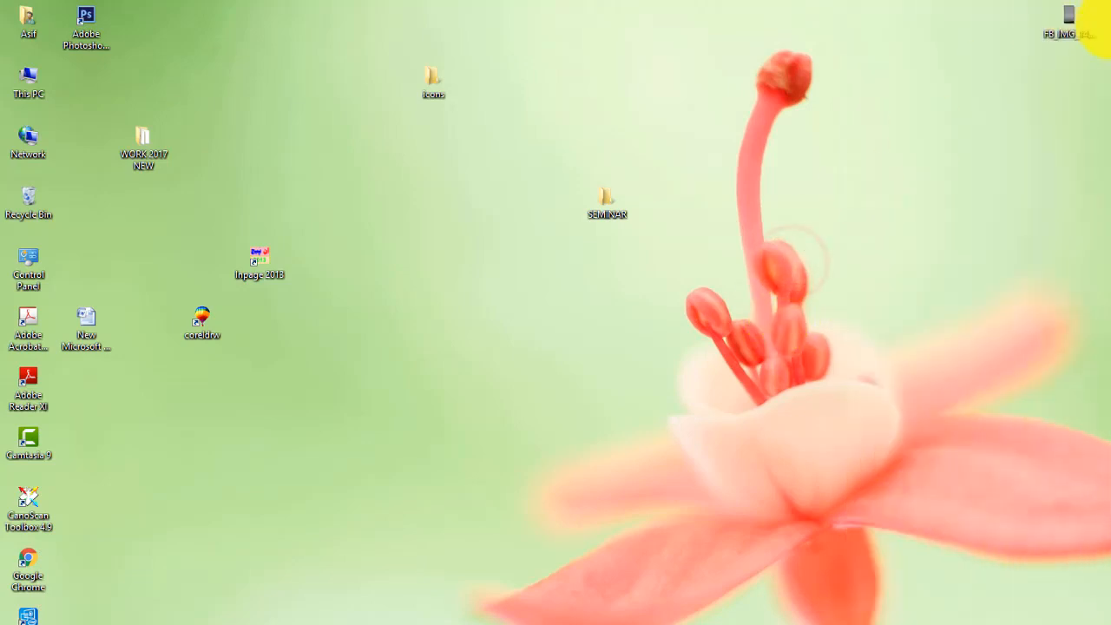
Open the Language preferences under Clock, Language, and Region in the Control Panel
mouse_move(1099, 35)
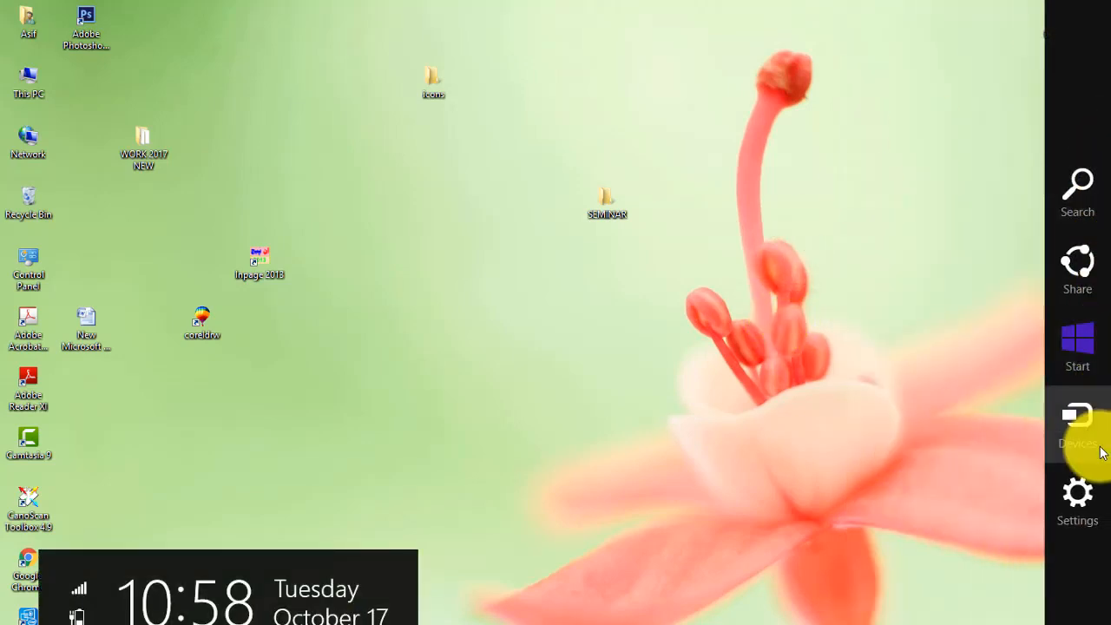
click(1092, 498)
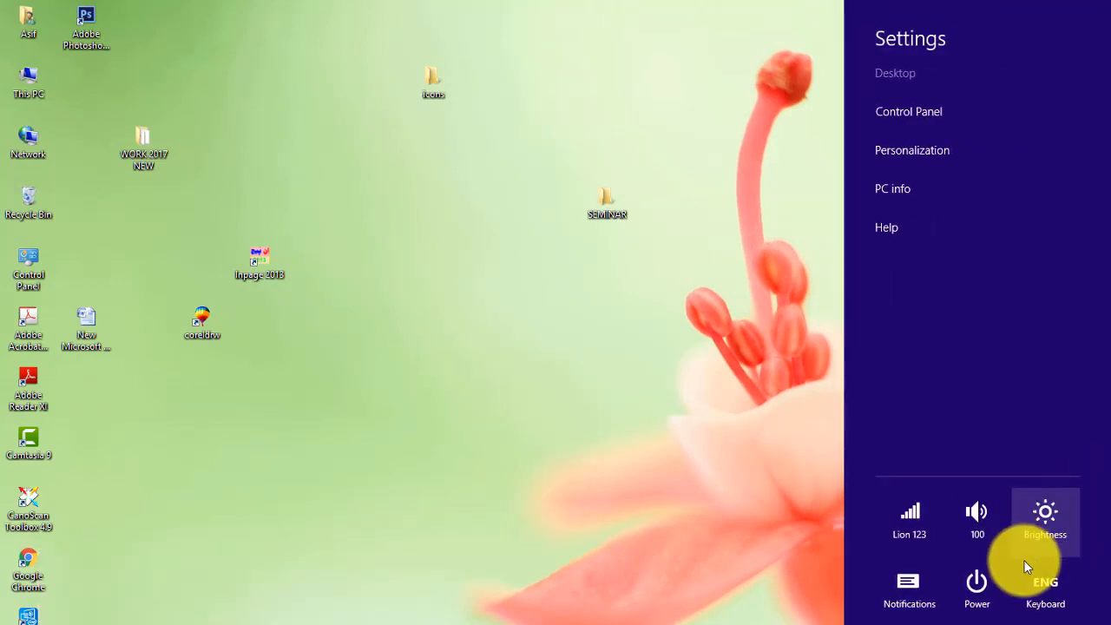
click(943, 111)
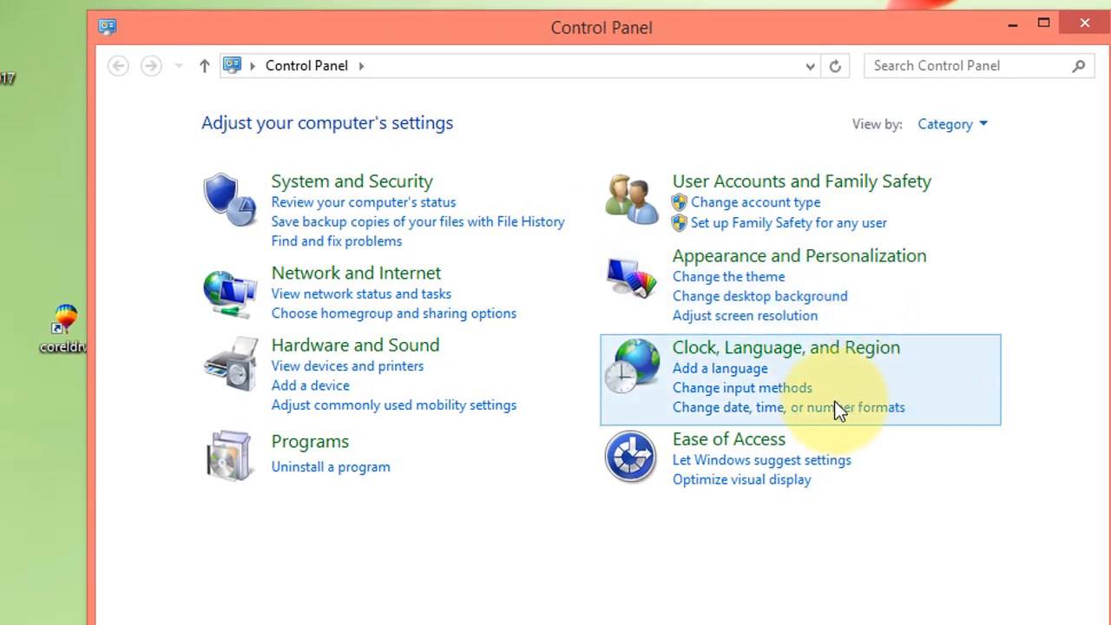
click(779, 356)
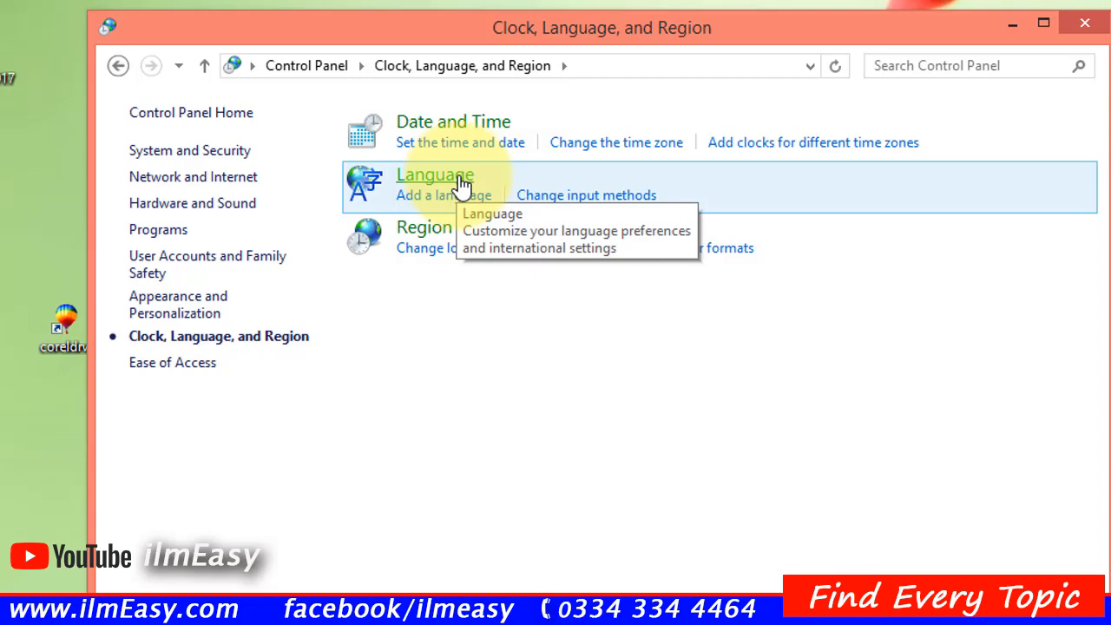
click(460, 185)
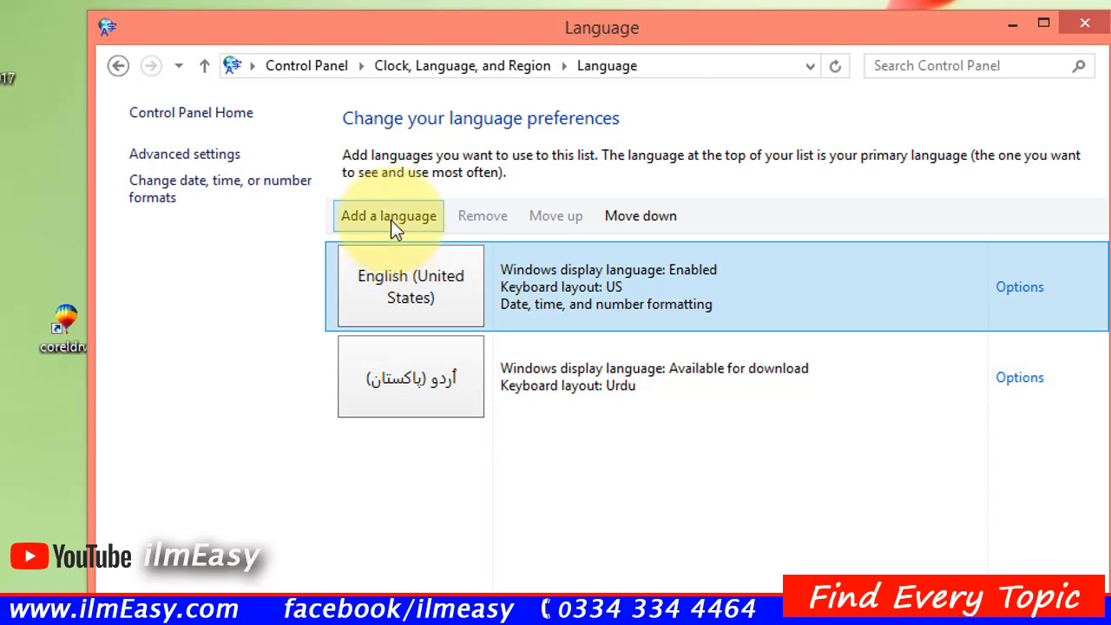
Try adding a language by selecting Urdu (India) among the Urdu regional variants, then cancel and close the Language window
click(391, 222)
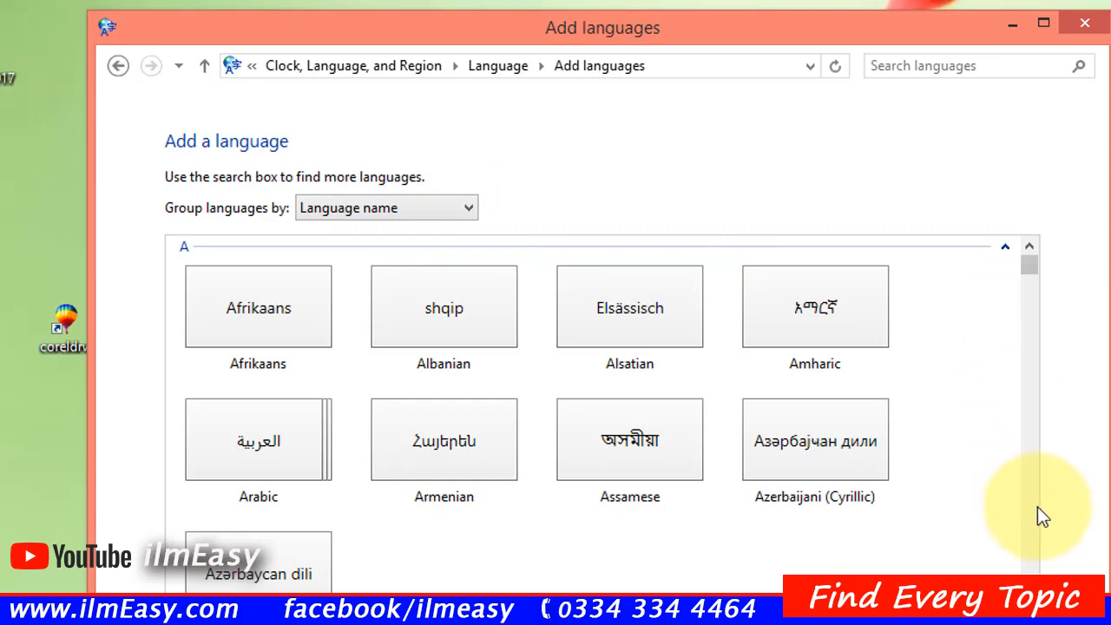
drag(1027, 264, 1030, 562)
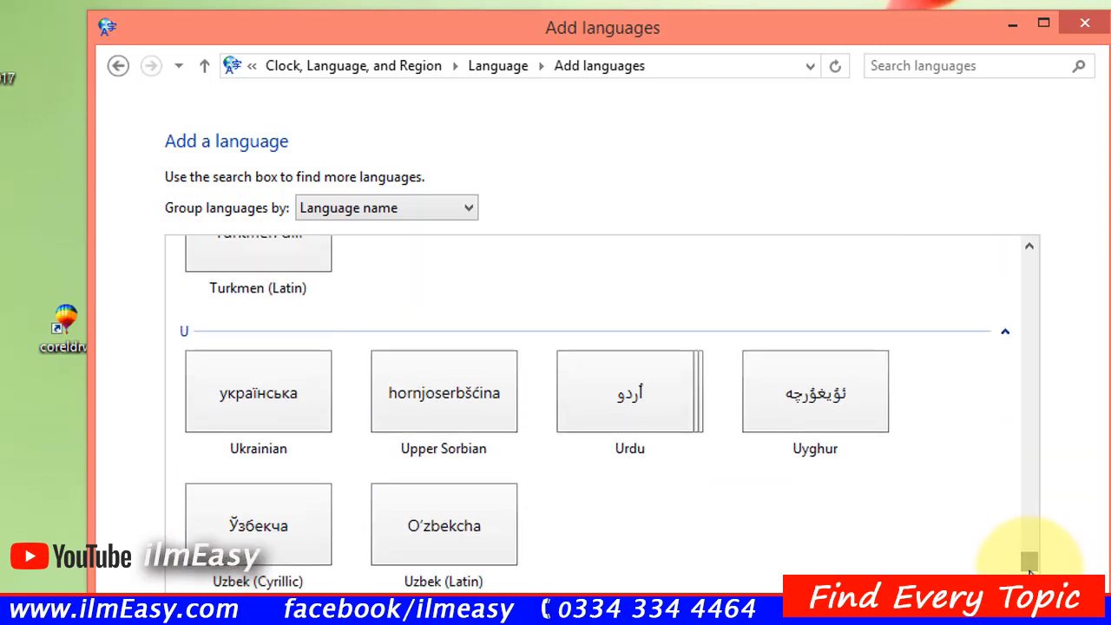
click(658, 418)
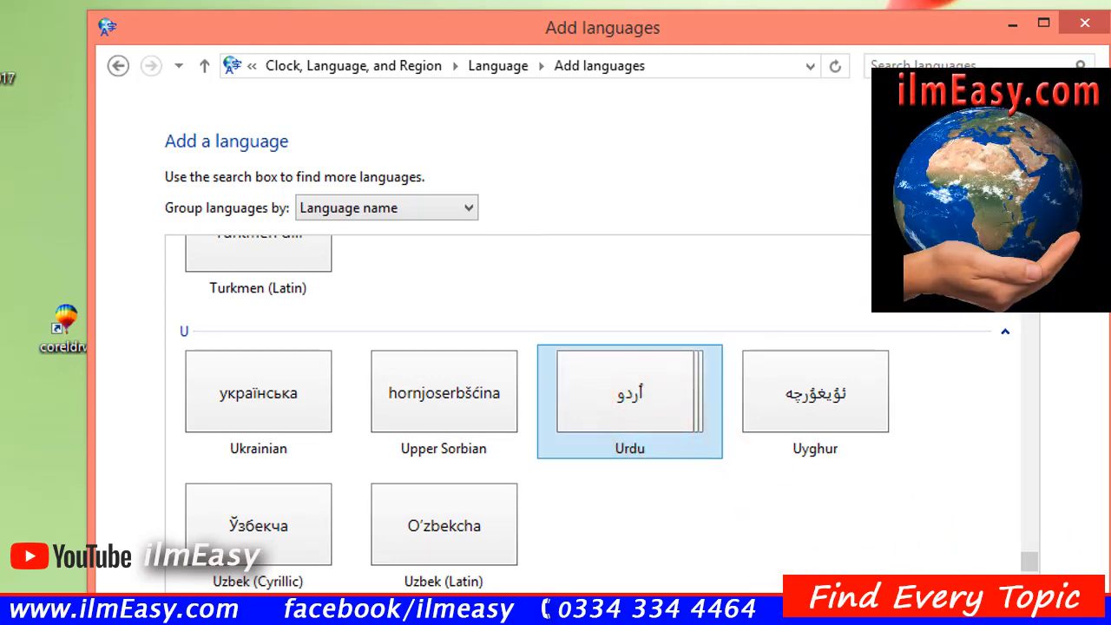
double_click(693, 454)
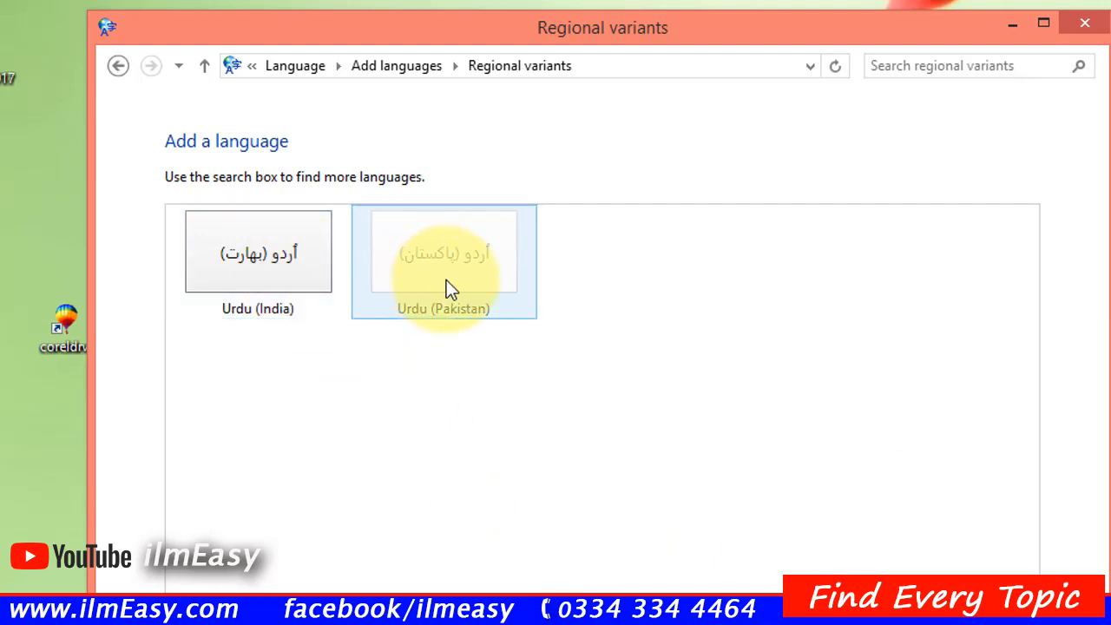
click(268, 264)
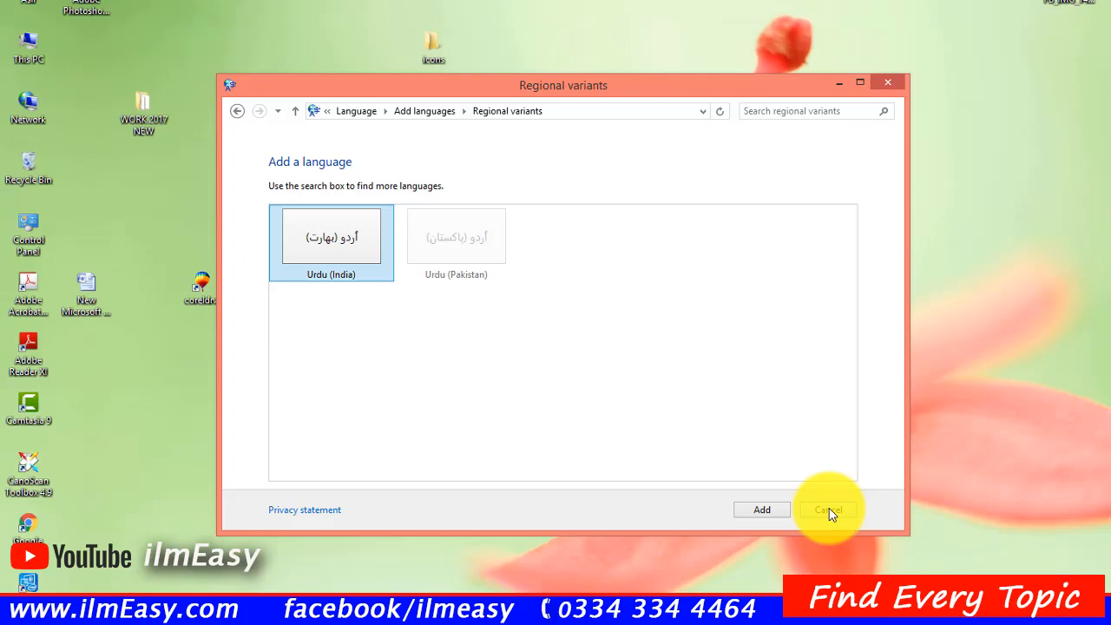
click(829, 510)
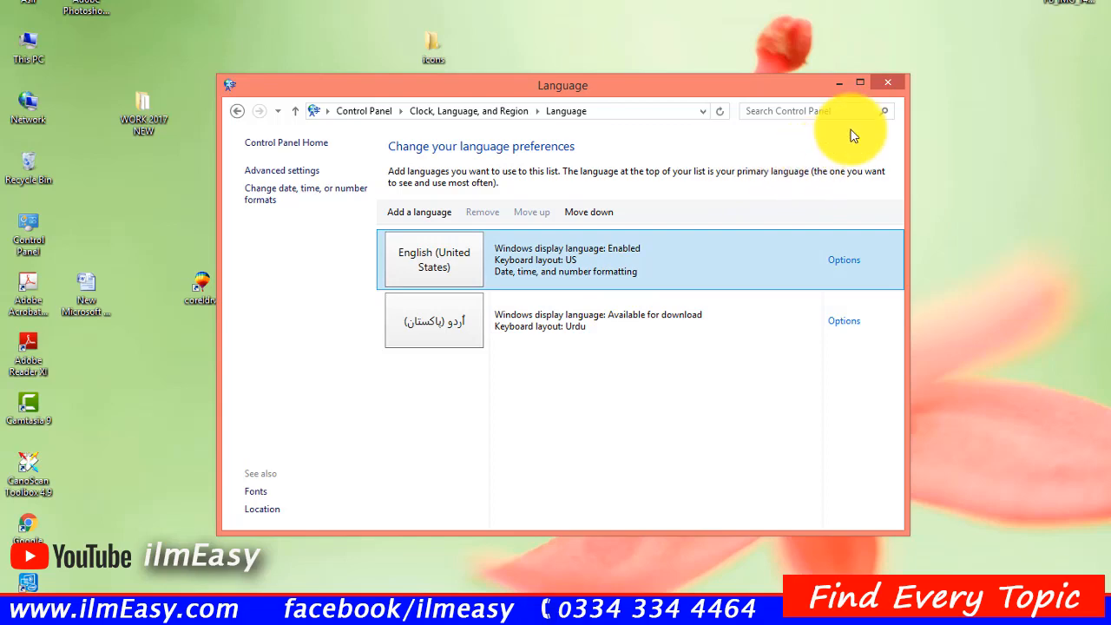
click(887, 84)
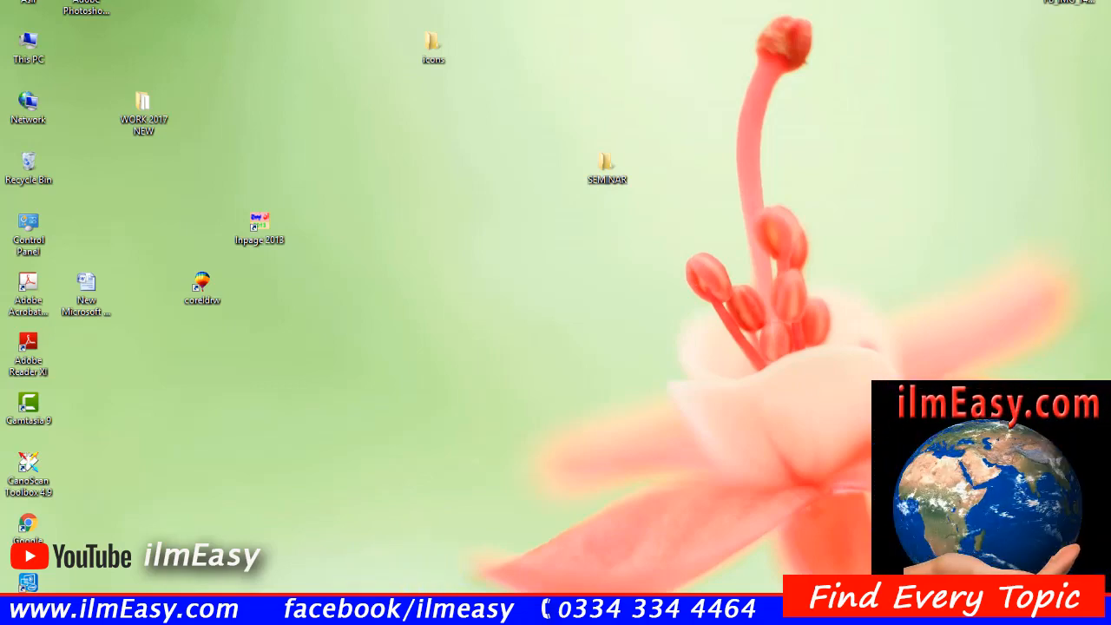
Switch to the open Word document
mouse_move(540, 612)
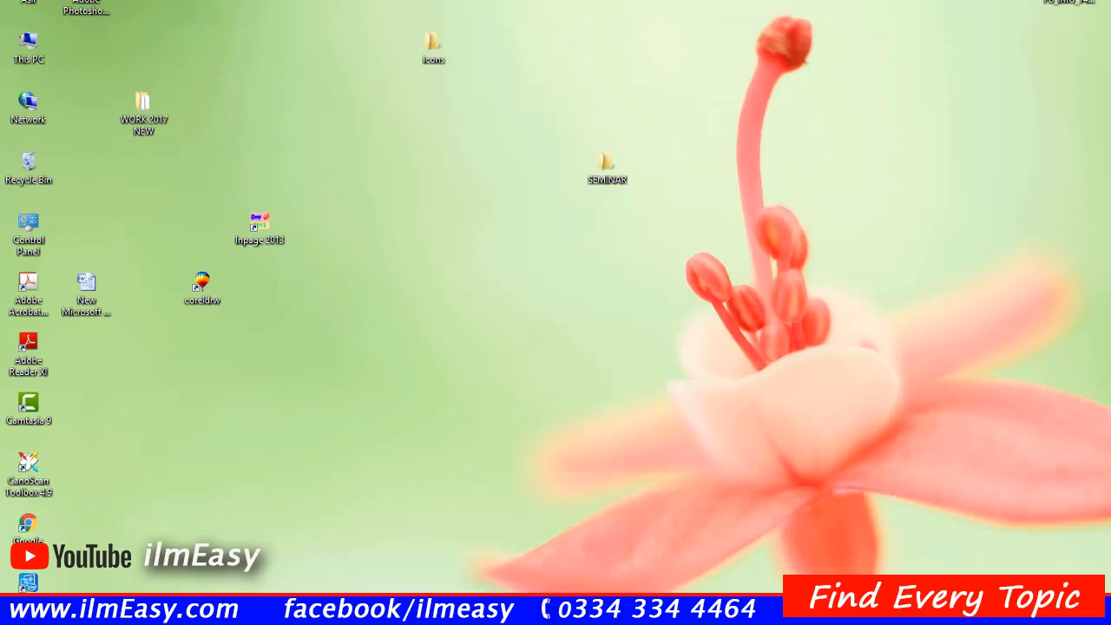
mouse_move(253, 612)
click(253, 538)
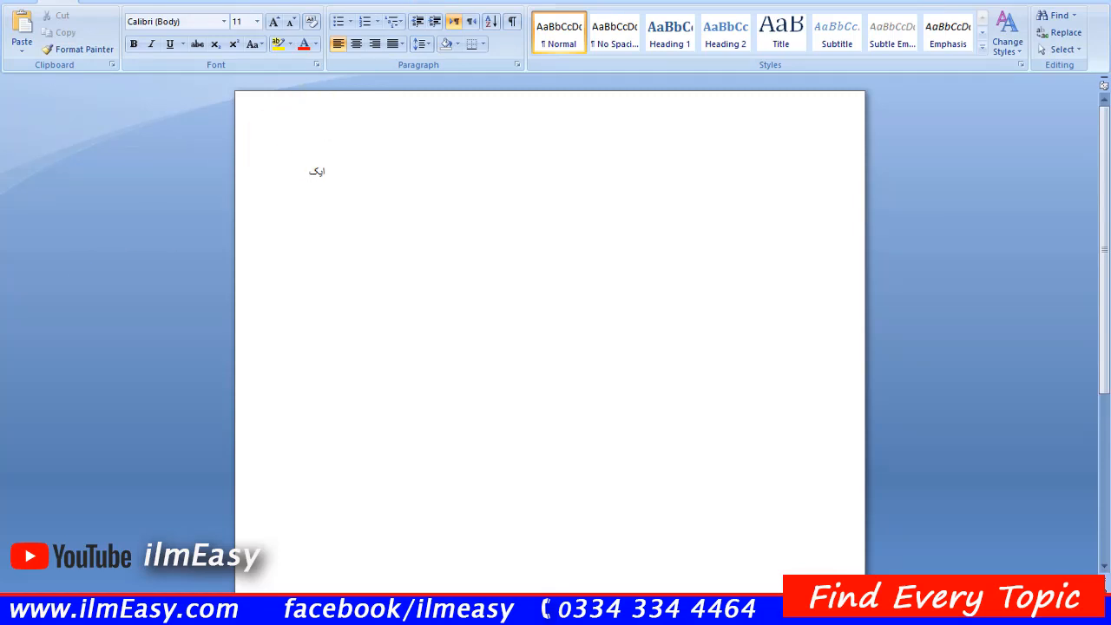
Search Windows for the On-Screen Keyboard, open it and place it below the document's text
mouse_move(1107, 65)
click(1076, 156)
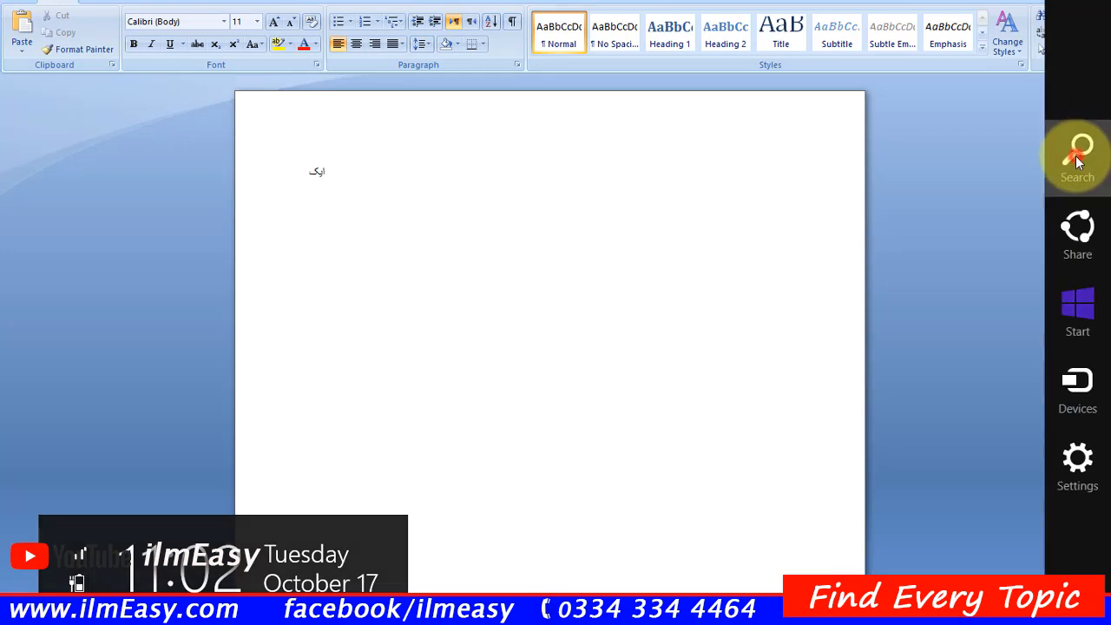
text(on-Screen Keyboard)
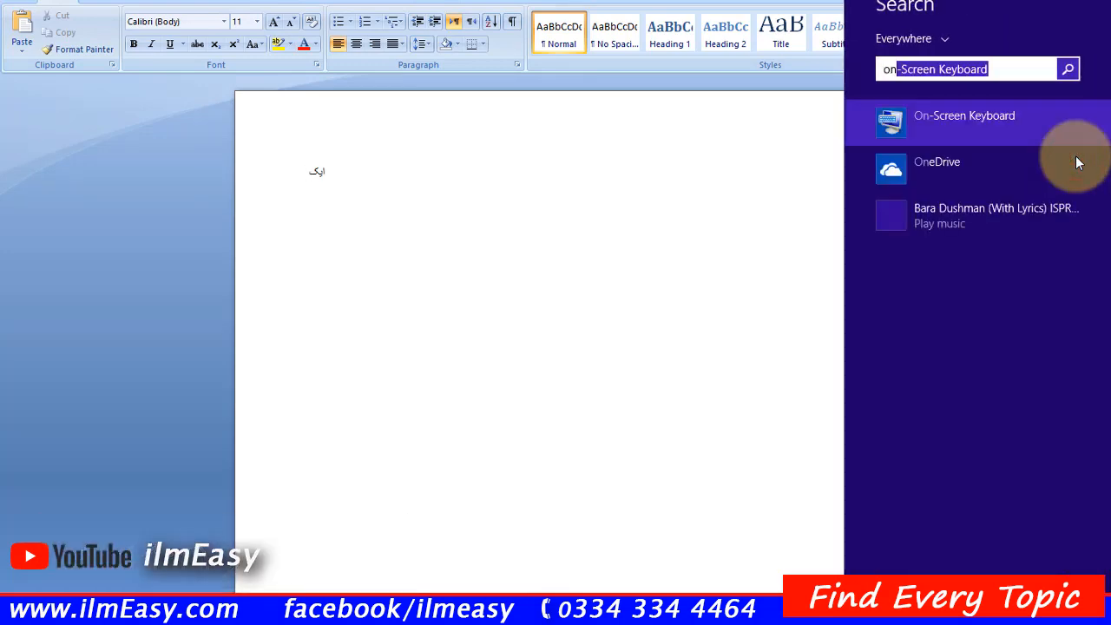
click(1017, 135)
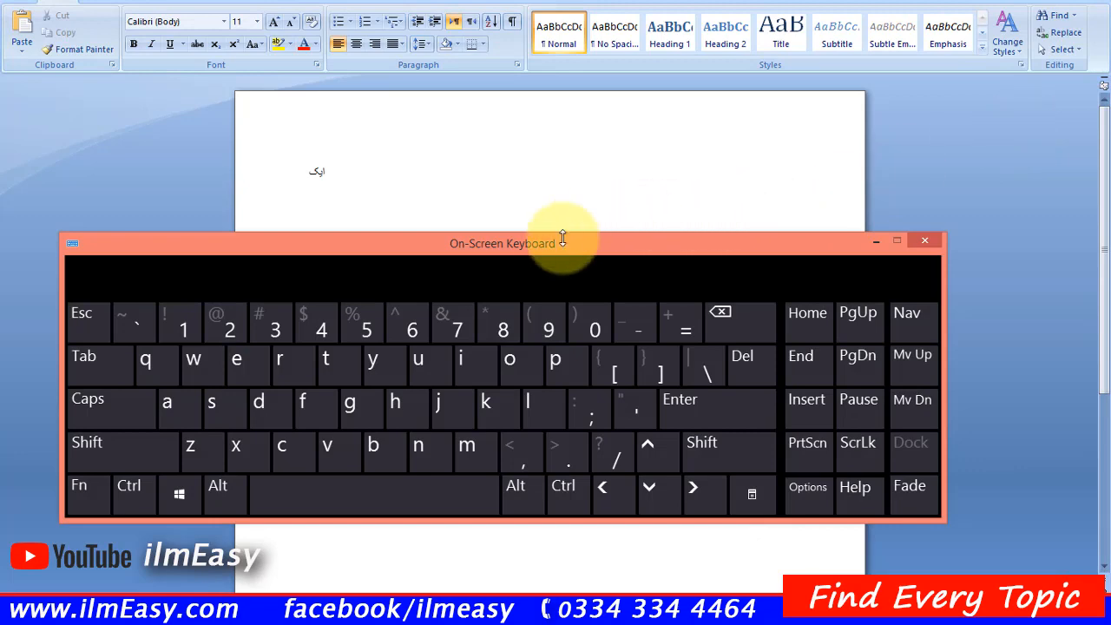
drag(556, 243, 570, 277)
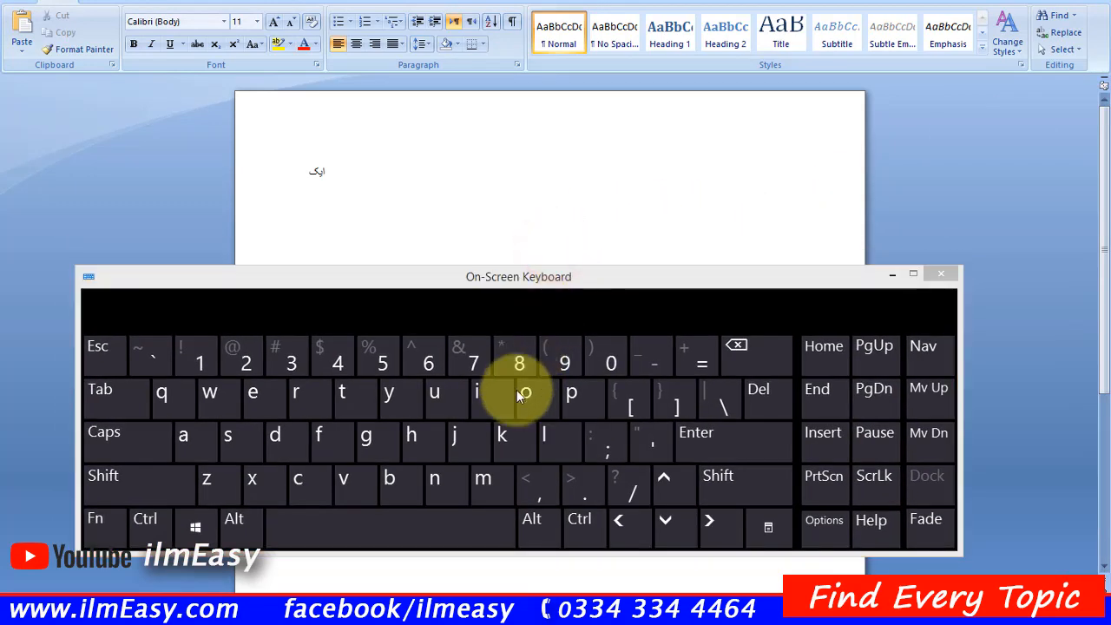
Switch the input language to Urdu, add the word دفعہ after ایک with the On-Screen Keyboard, and close the keyboard
key(super+space)
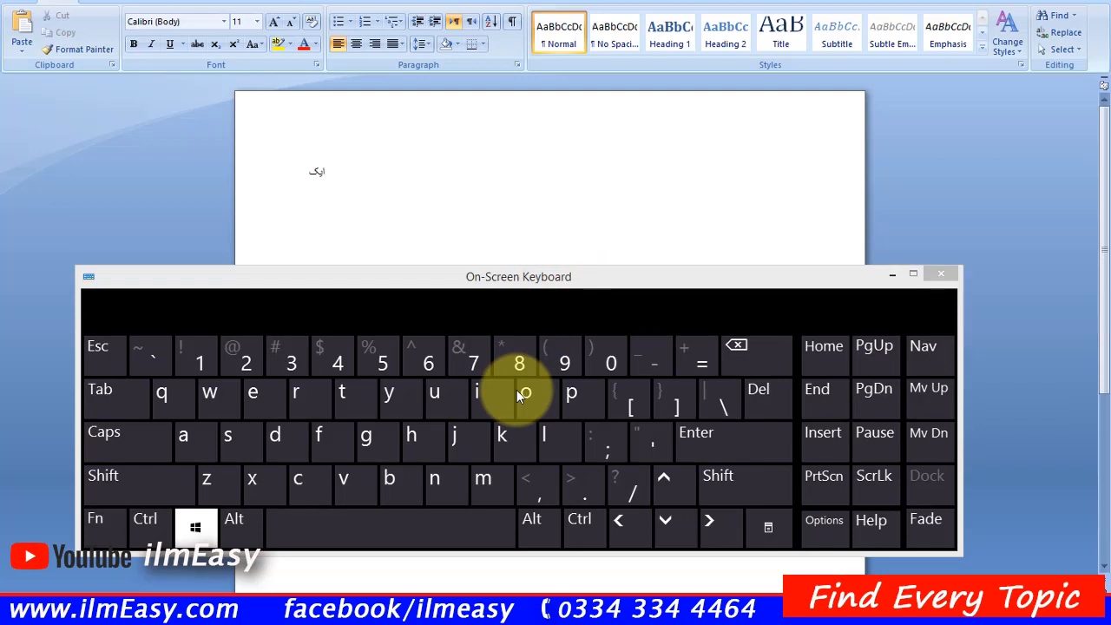
click(291, 182)
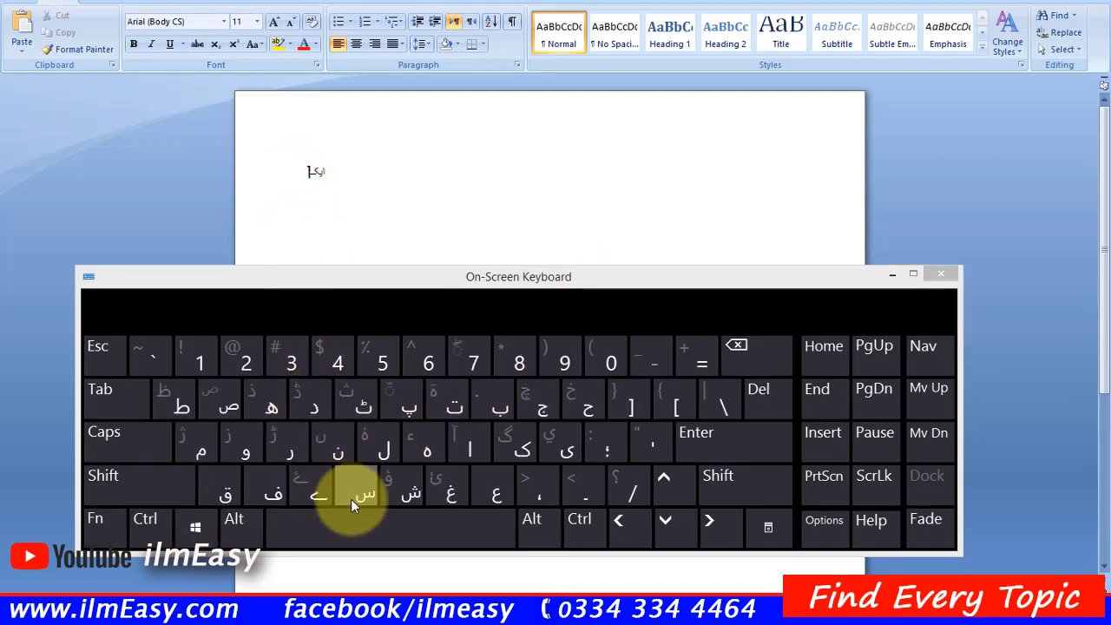
click(358, 524)
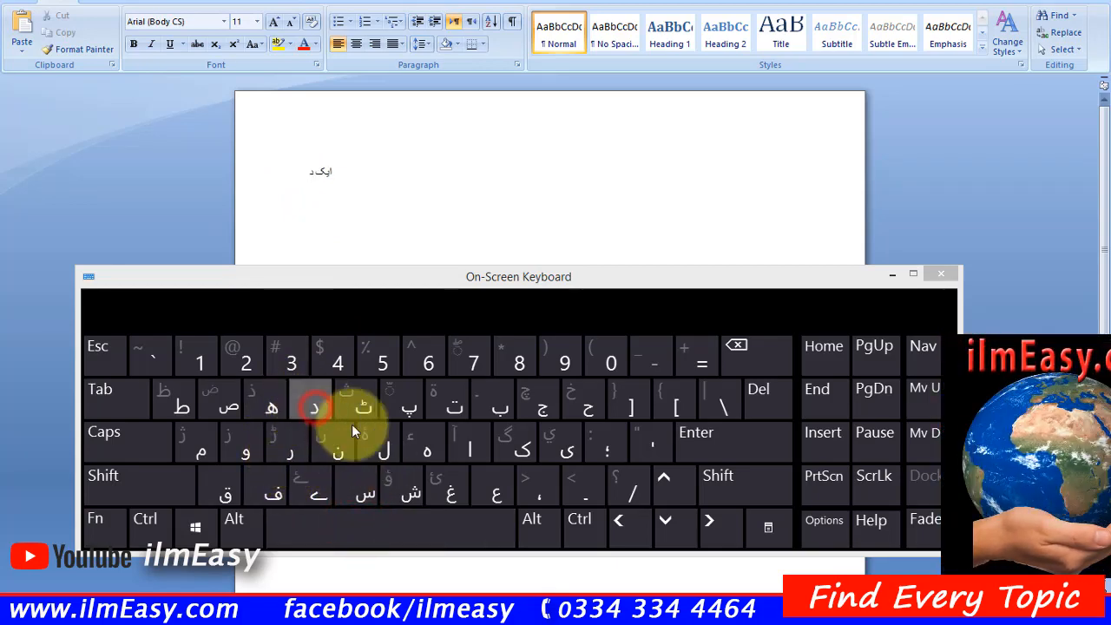
click(383, 444)
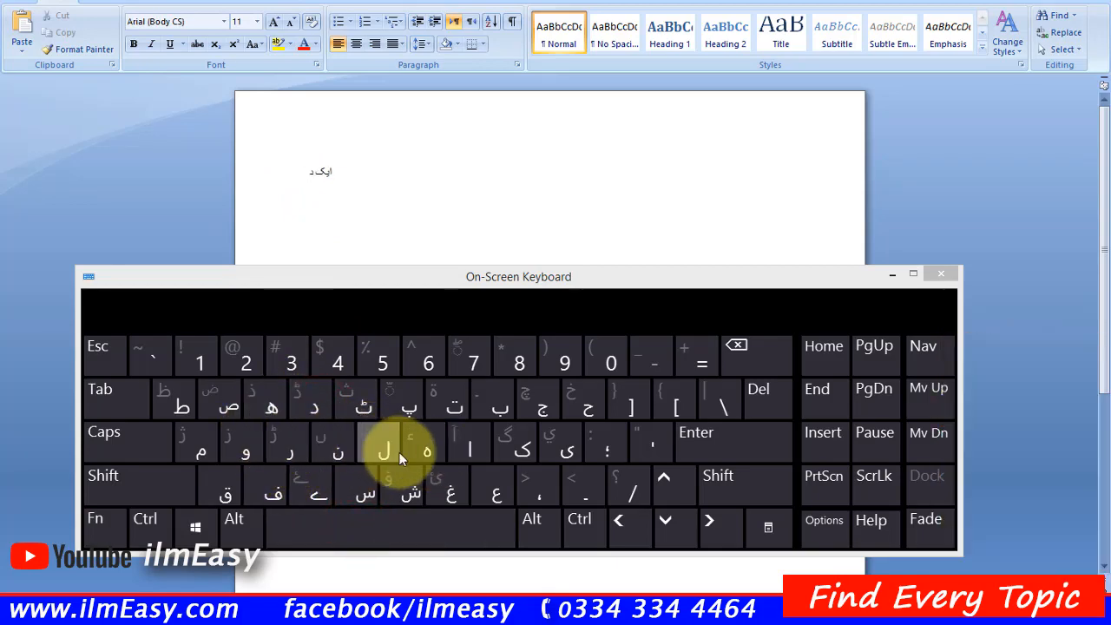
click(274, 478)
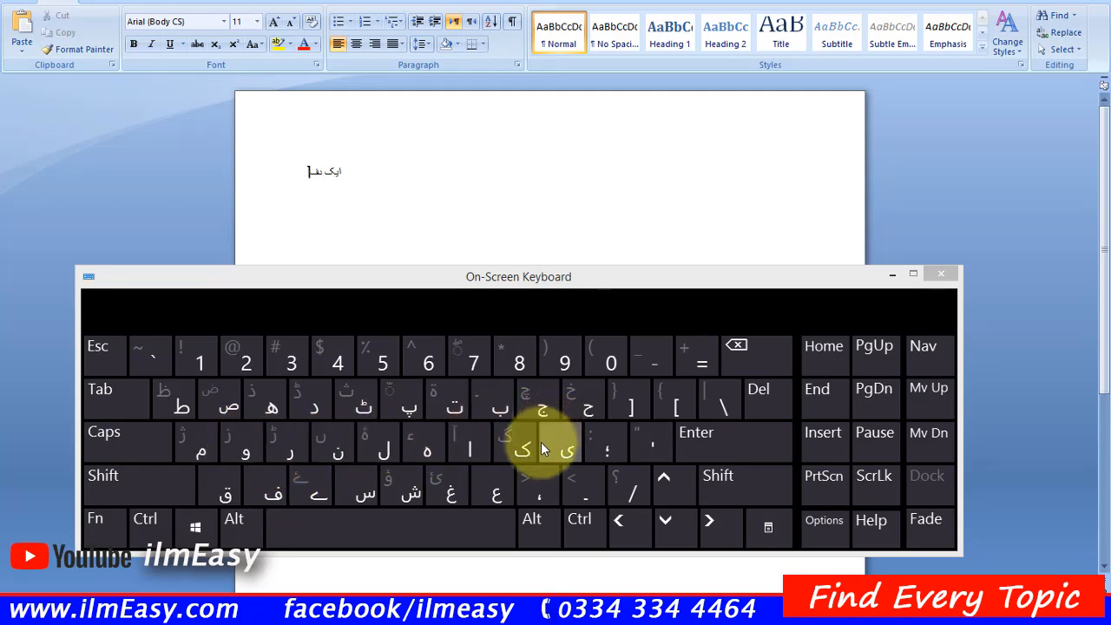
click(496, 486)
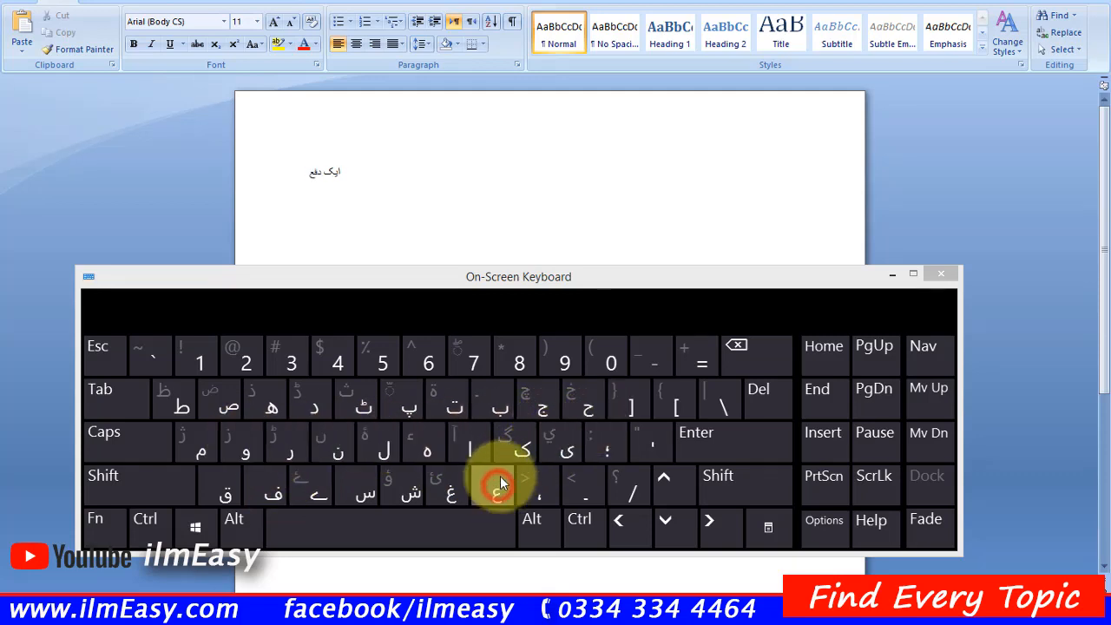
click(427, 448)
click(935, 281)
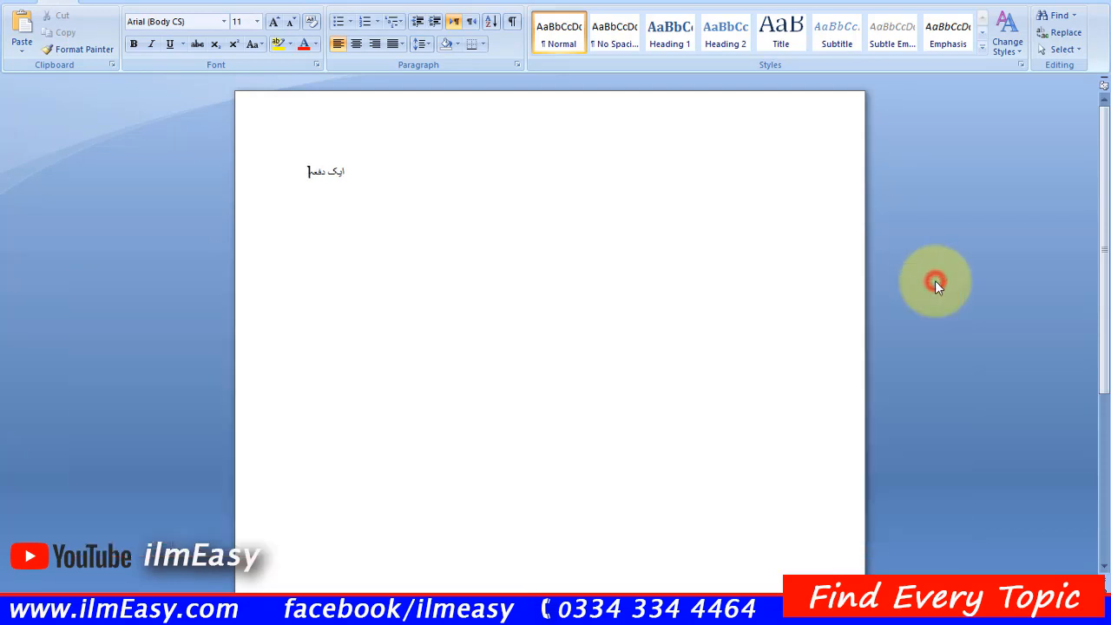
Set the font size of the Urdu text ایک دفعہ to 48
click(379, 177)
drag(292, 182, 344, 170)
click(257, 26)
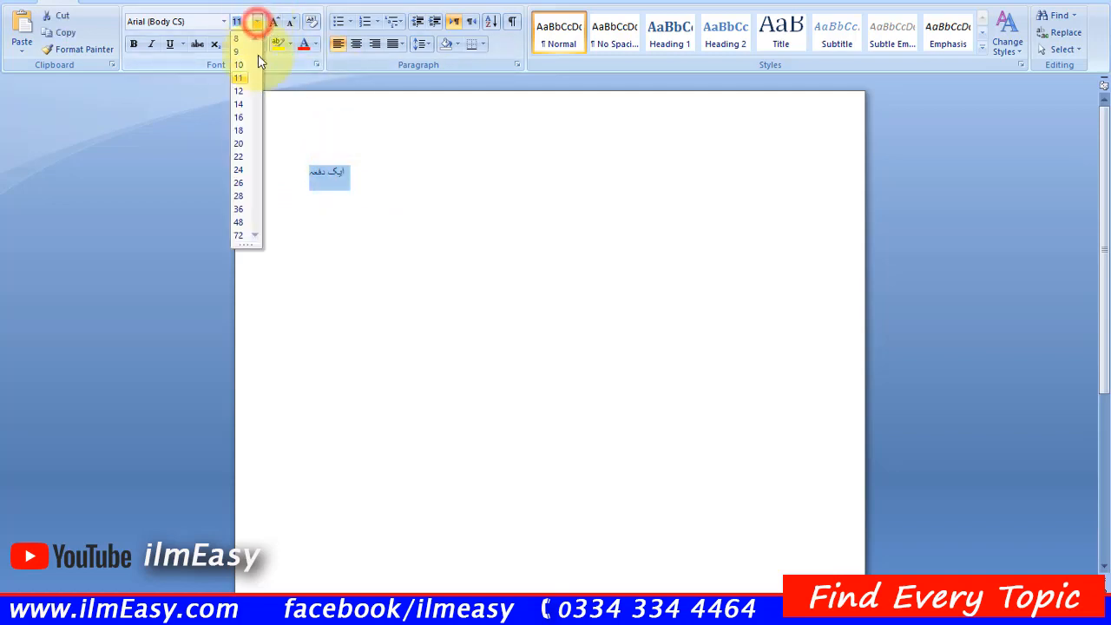
click(242, 223)
click(394, 219)
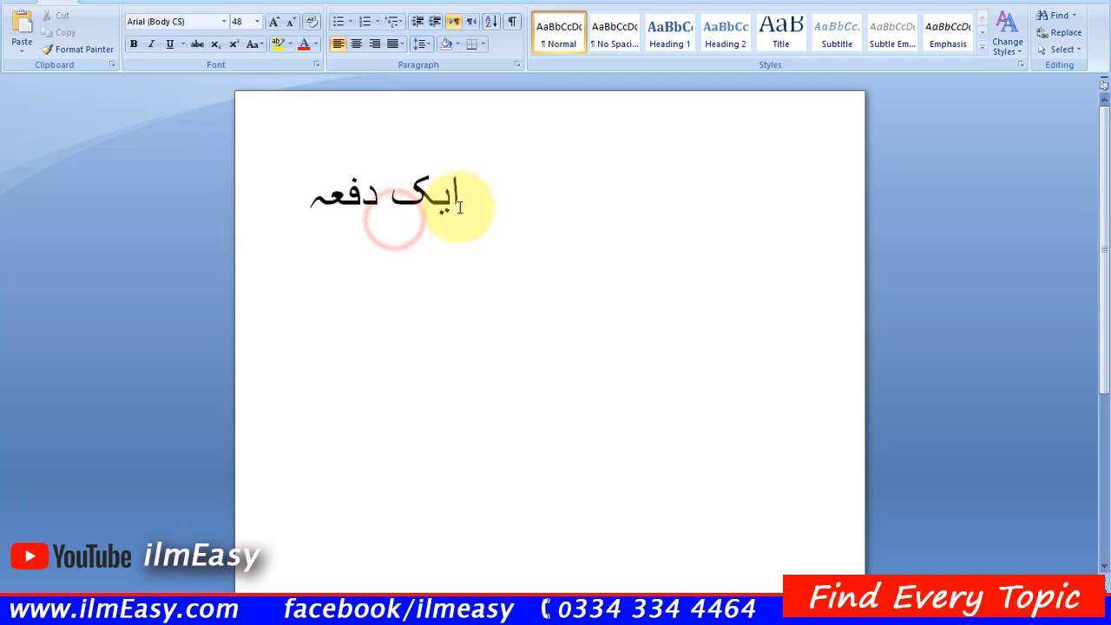
mouse_move(474, 200)
mouse_down()
mouse_move(345, 198)
mouse_move(466, 195)
mouse_up()
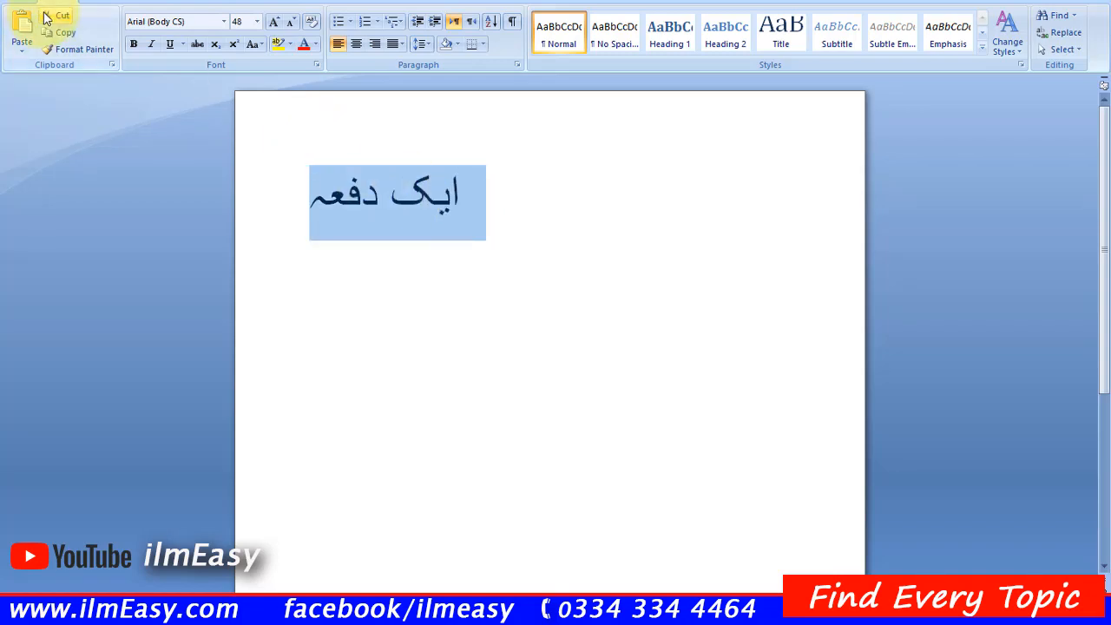
click(328, 211)
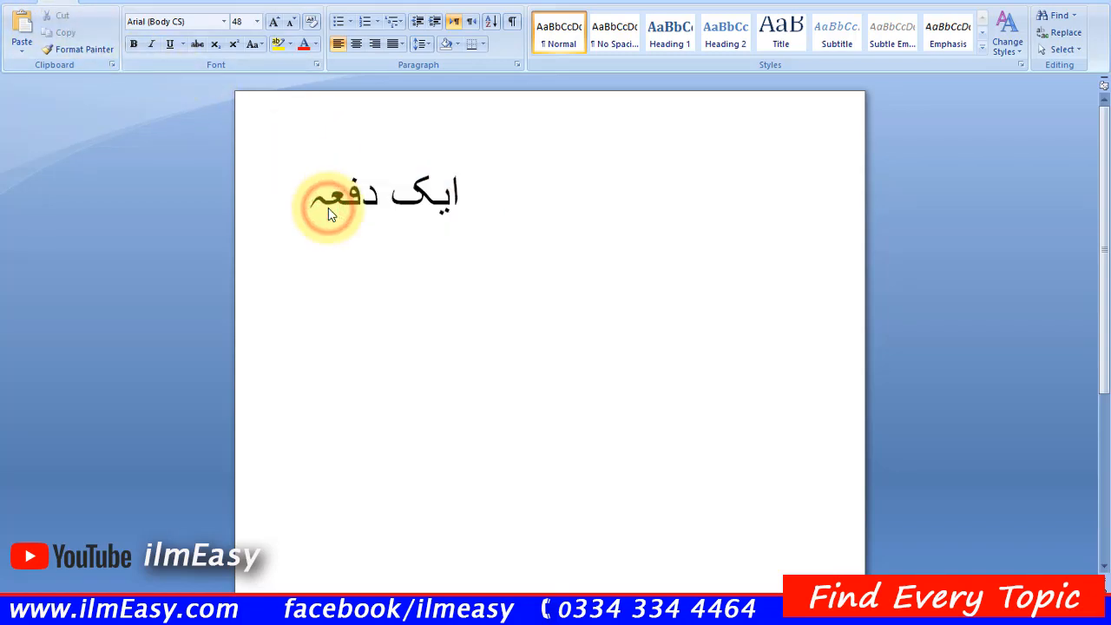
Enter "قرآن good" below the Urdu text, leaving a blank line between, and minimize the document
key(Return)
key(BackSpace)
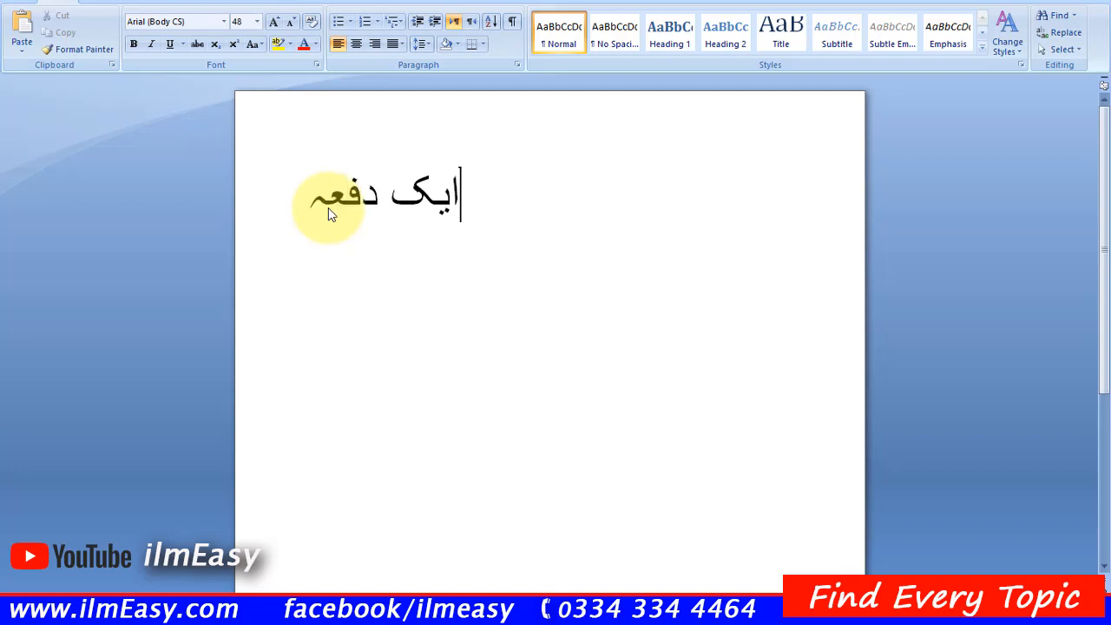
text(قرآن good)
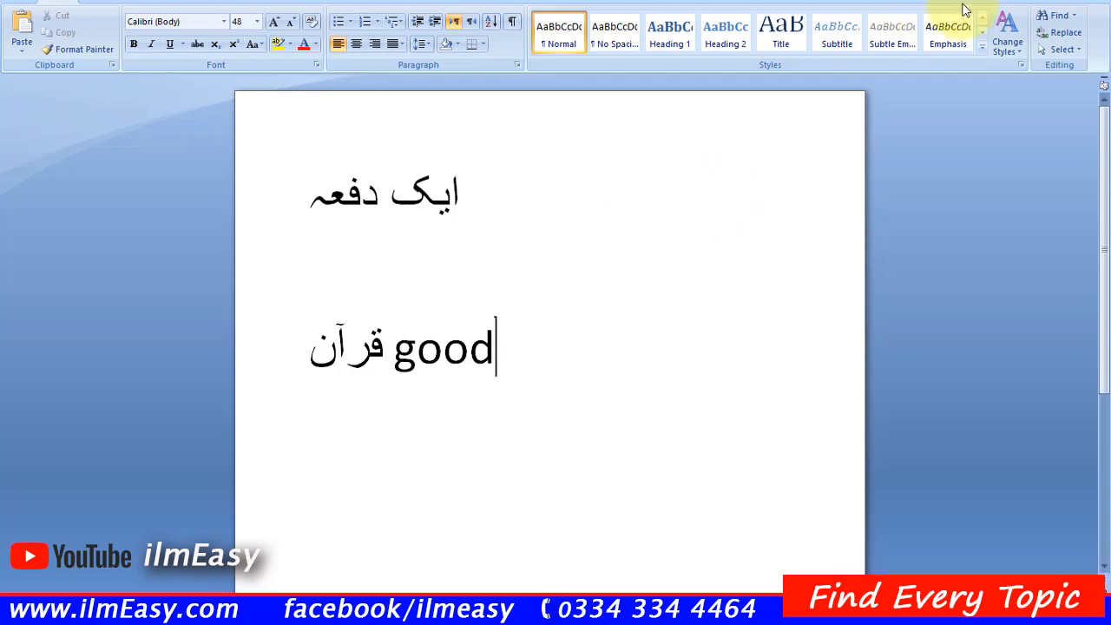
click(1036, 0)
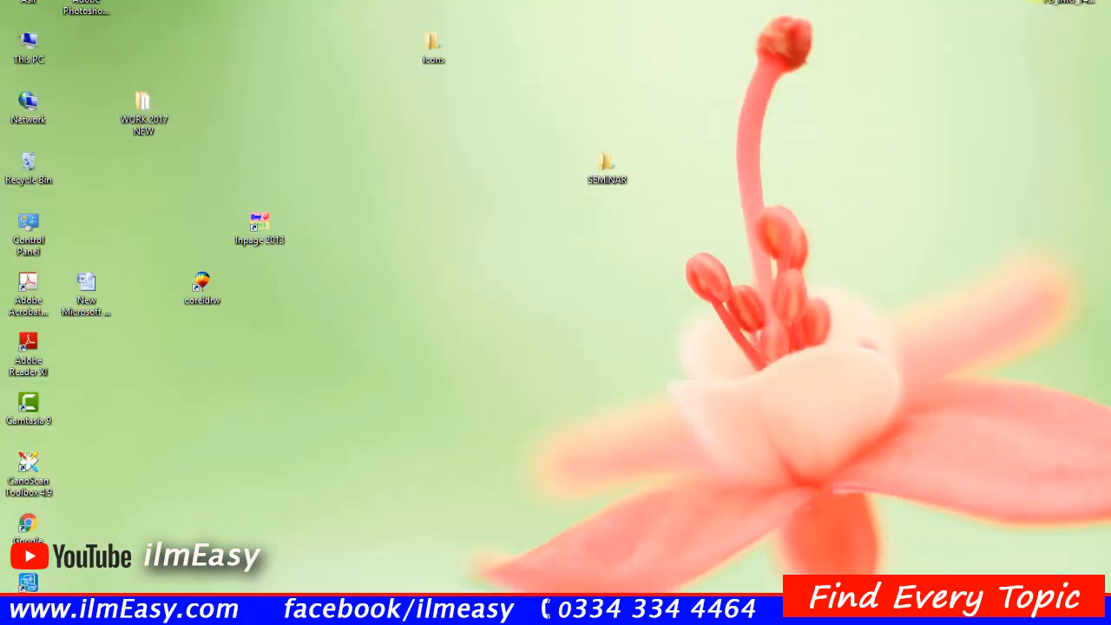